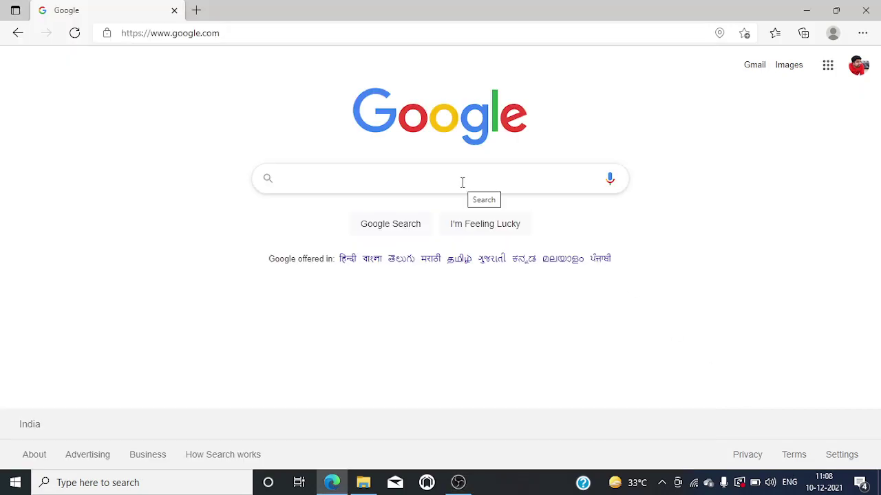
Paste 'TRUSS networking fish' into the Google search box and run the search.
left_click(463, 182)
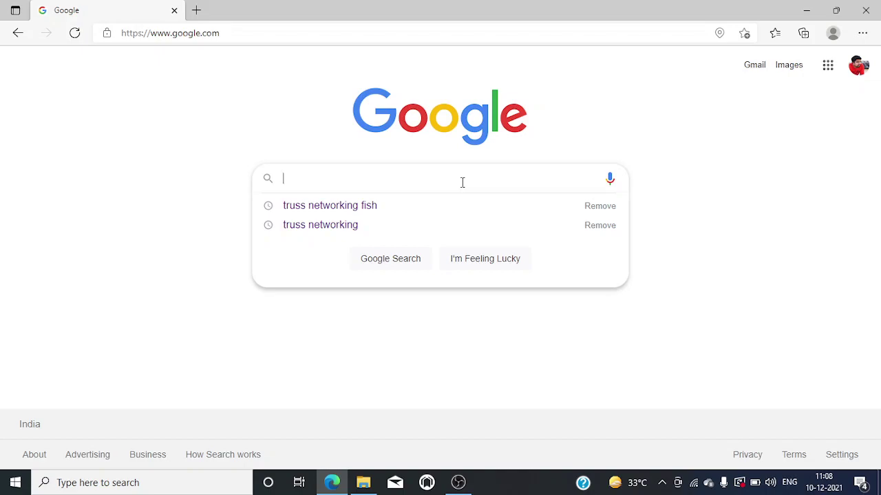
type("TRUSS networking fish")
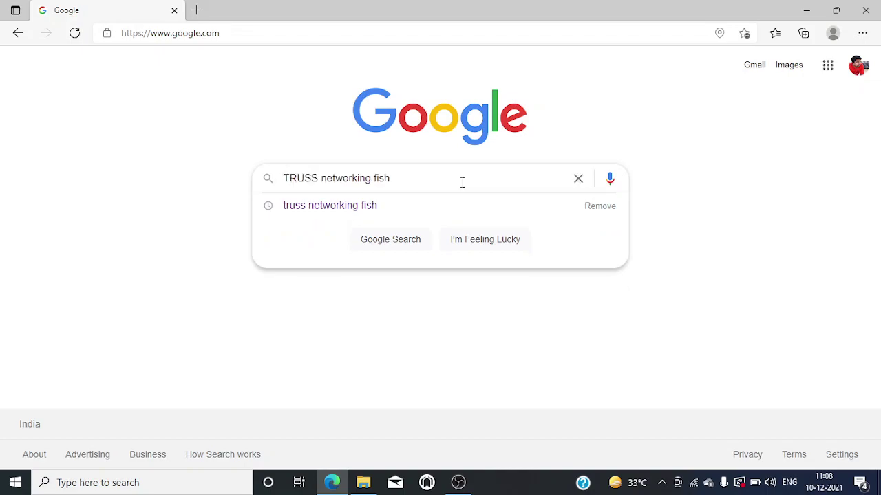
key("Return")
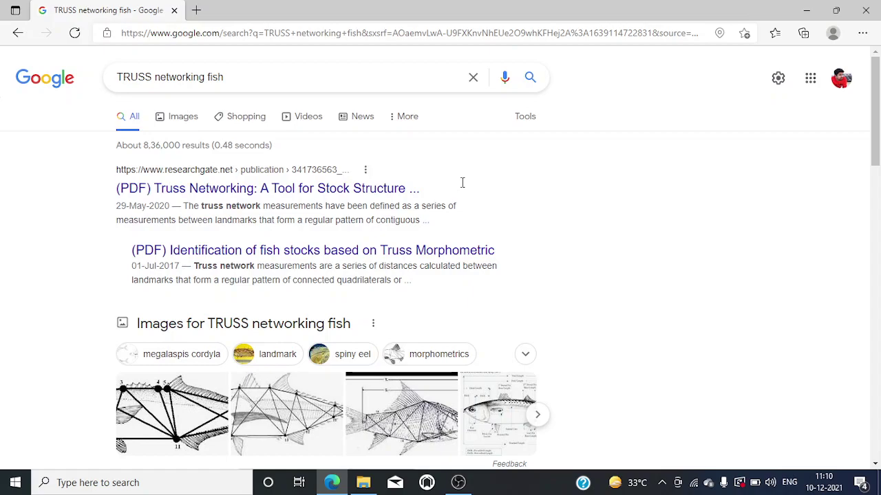
Replace the old query with 'TPSUtil', accept the 'tpsutil software' suggestion and search.
left_click(432, 80)
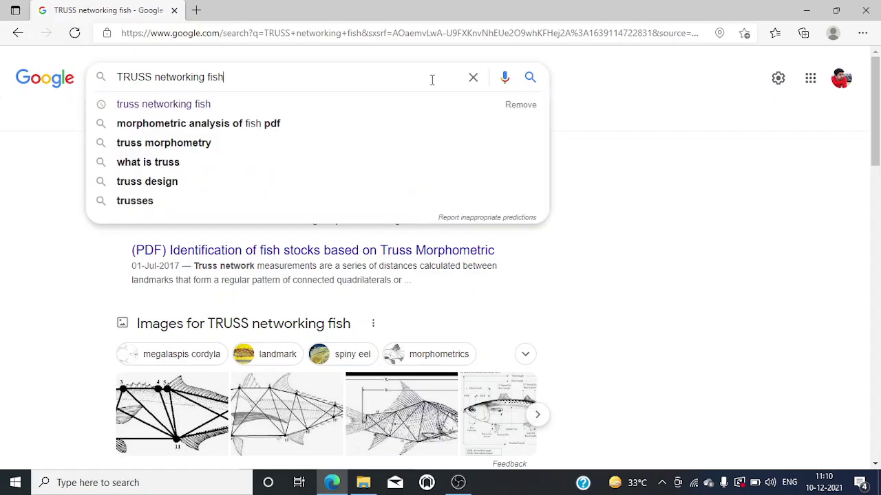
key("ctrl+a")
key("BackSpace")
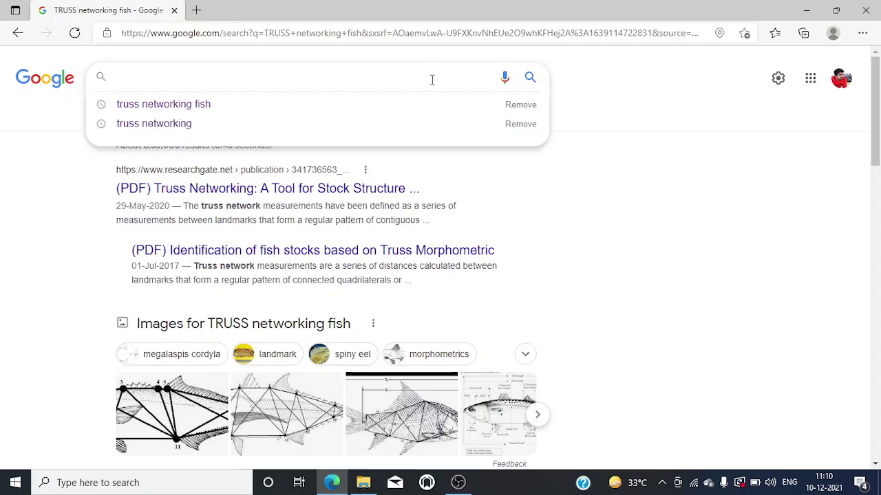
type("TPST")
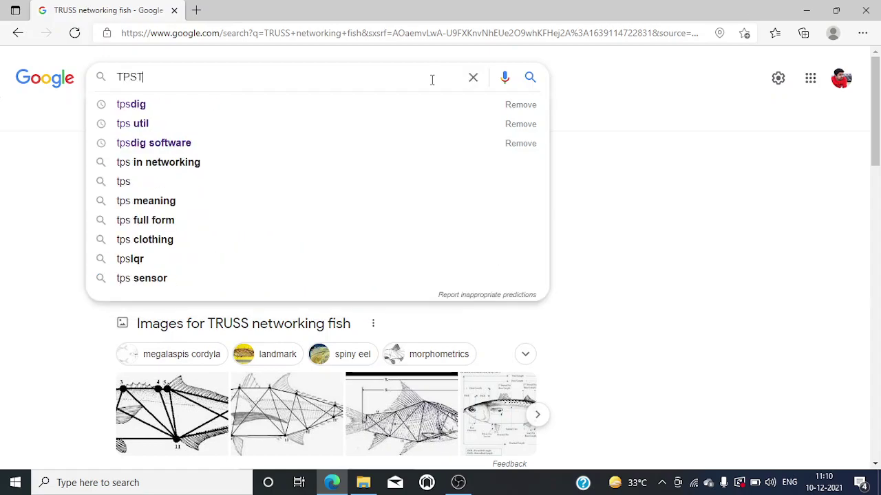
key("BackSpace")
type("Uti")
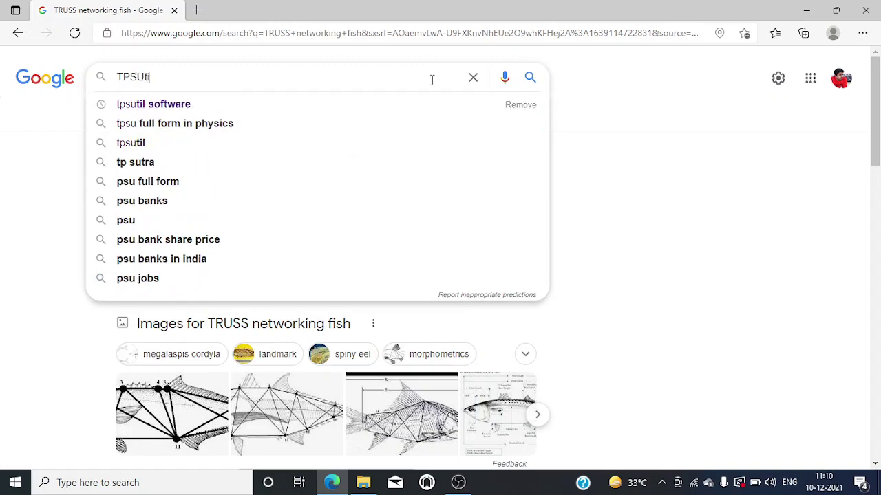
type("l")
key("Down")
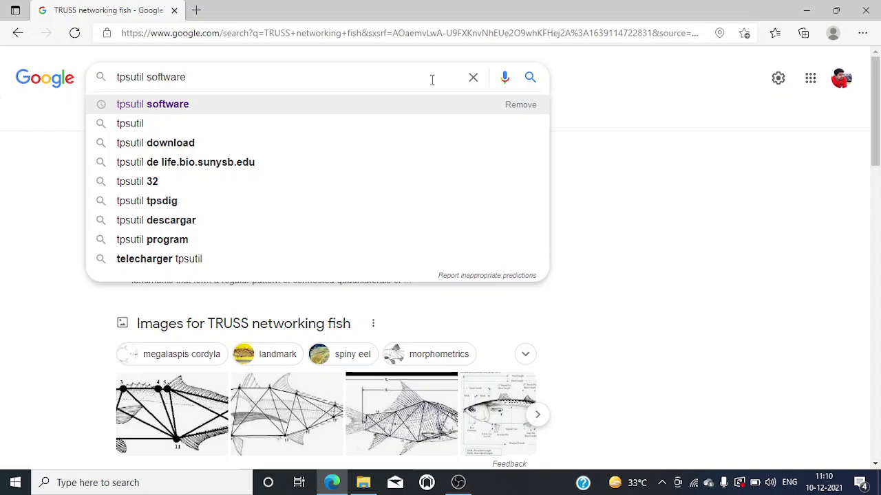
key("Return")
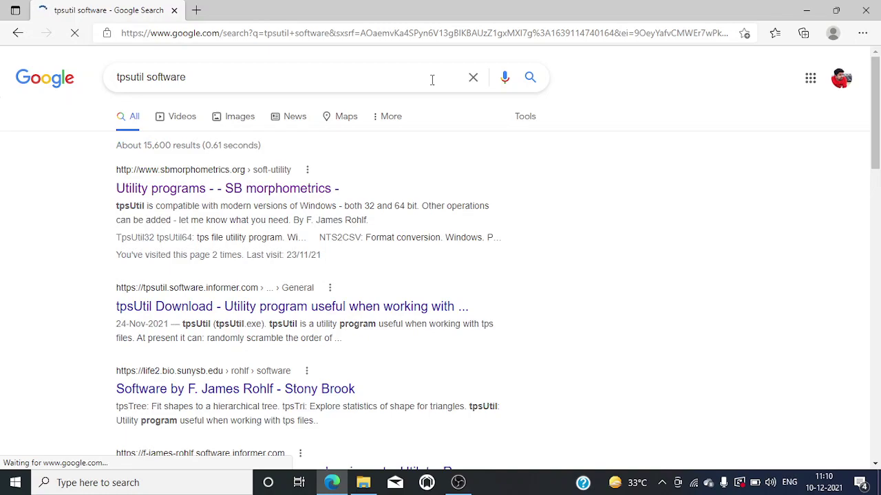
Open the 'Utility programs - SB morphometrics' result in a new tab.
right_click(278, 197)
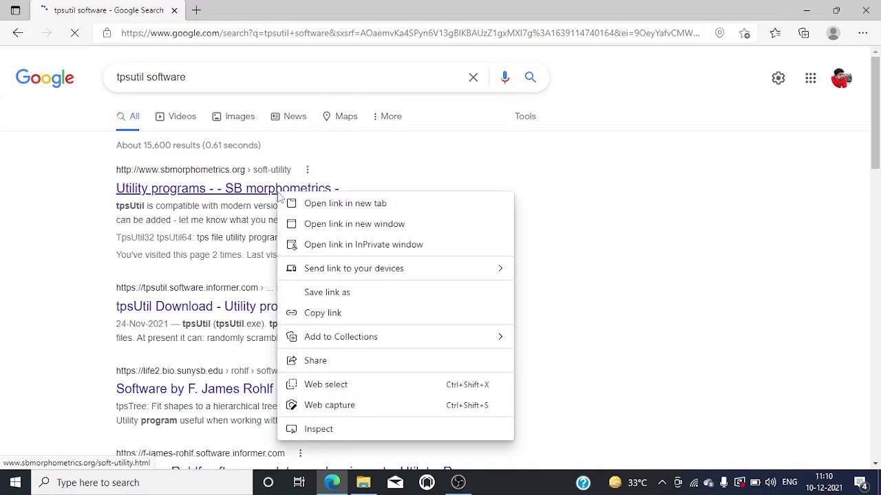
left_click(294, 205)
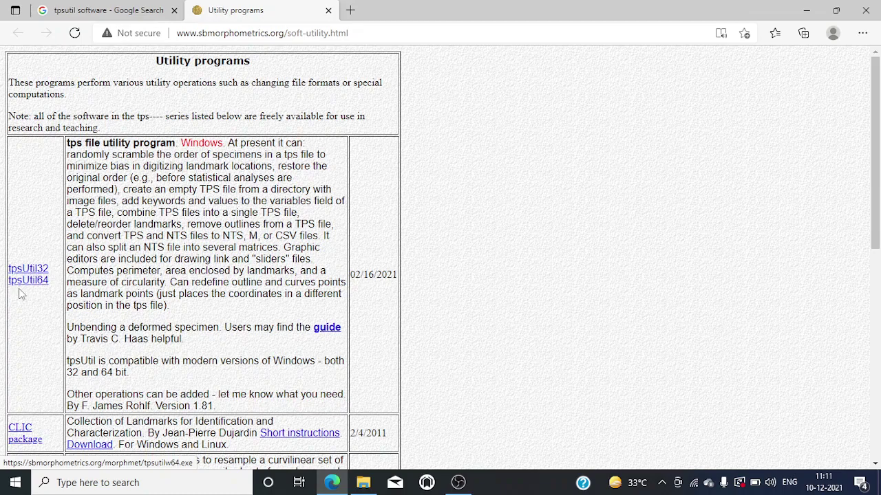
Close the Utility programs tab and search Google for 'tpsdig software'.
left_click(327, 11)
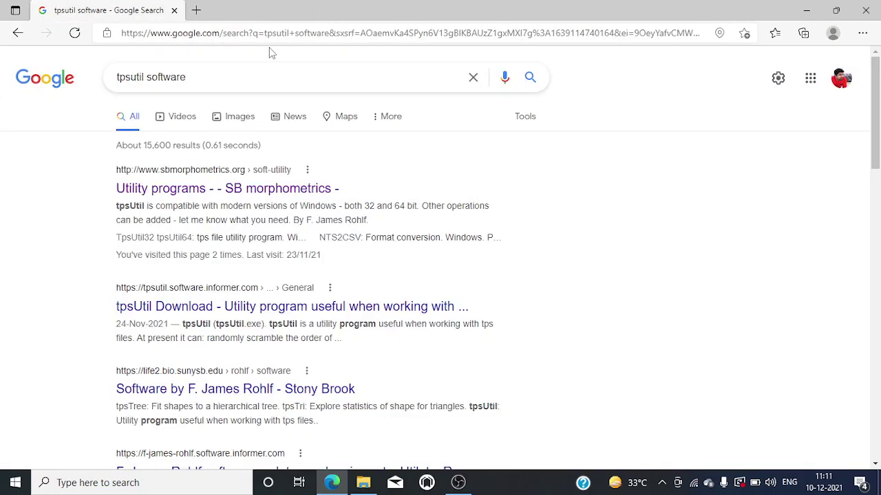
left_click(240, 69)
key("ctrl+a")
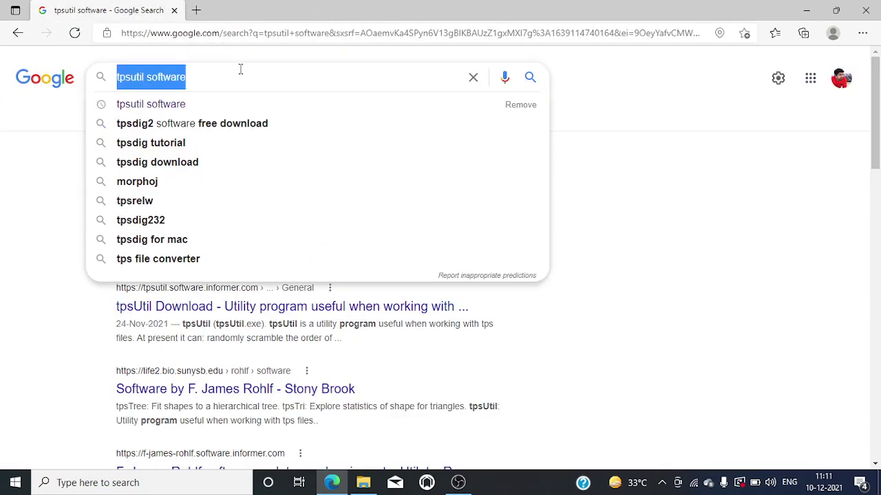
type("TPS")
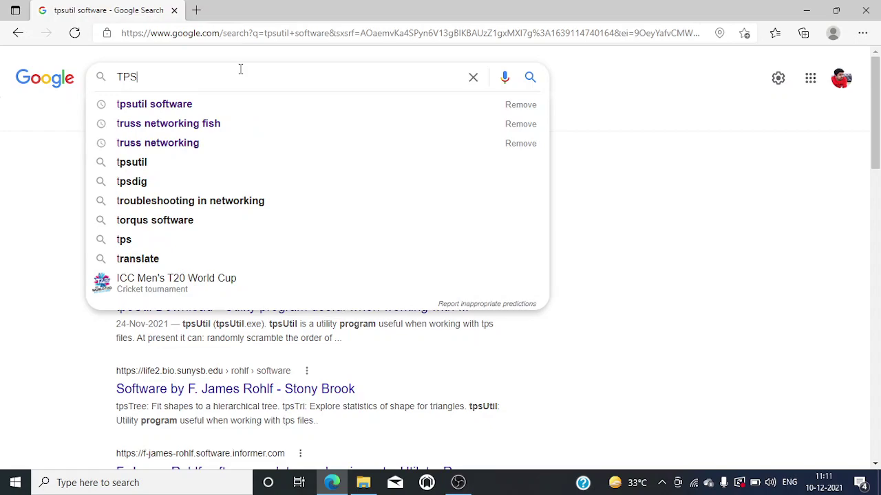
type("dig")
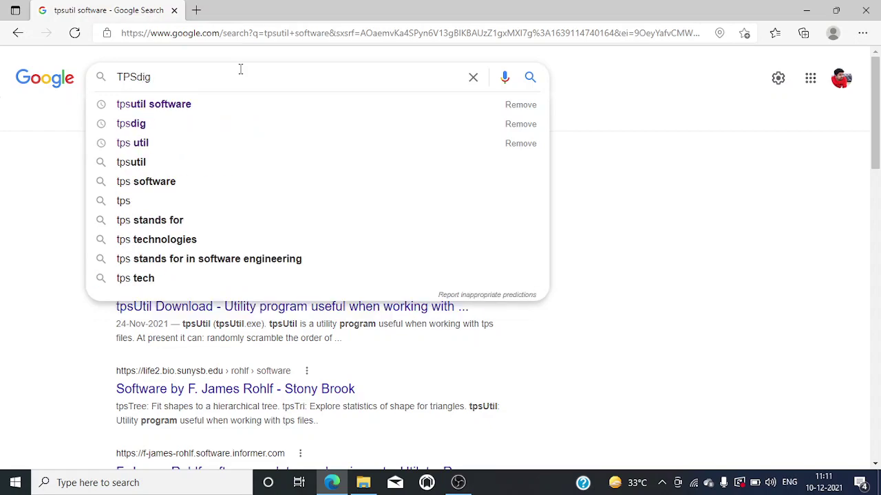
left_click(208, 122)
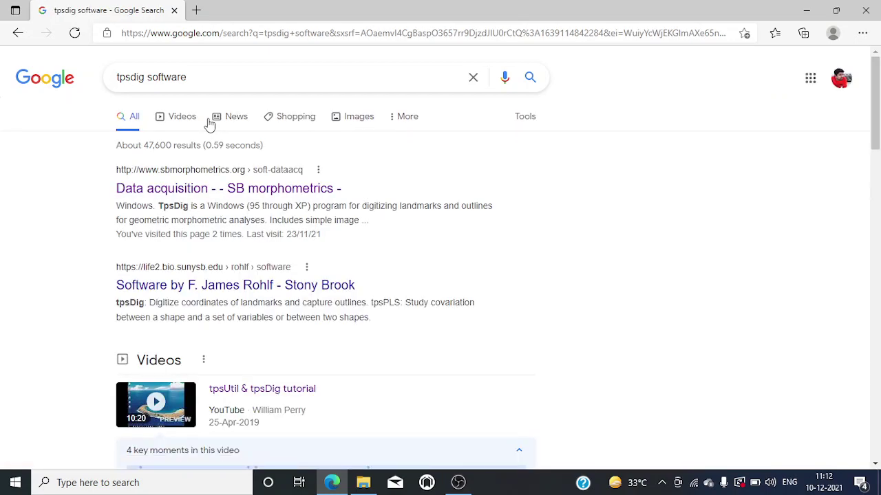
Open the 'Data acquisition' result in a new tab and look over its tpsDIG2 downloads.
right_click(218, 190)
left_click(287, 201)
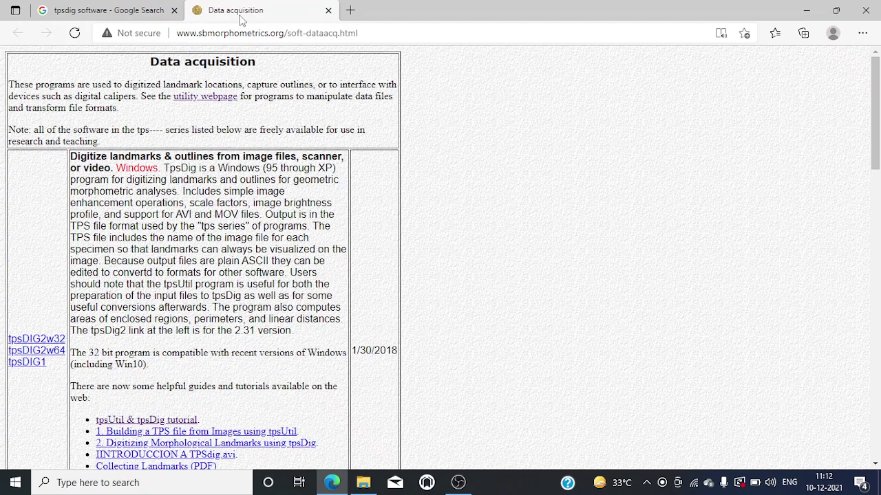
scroll(31, 318, "down", 1)
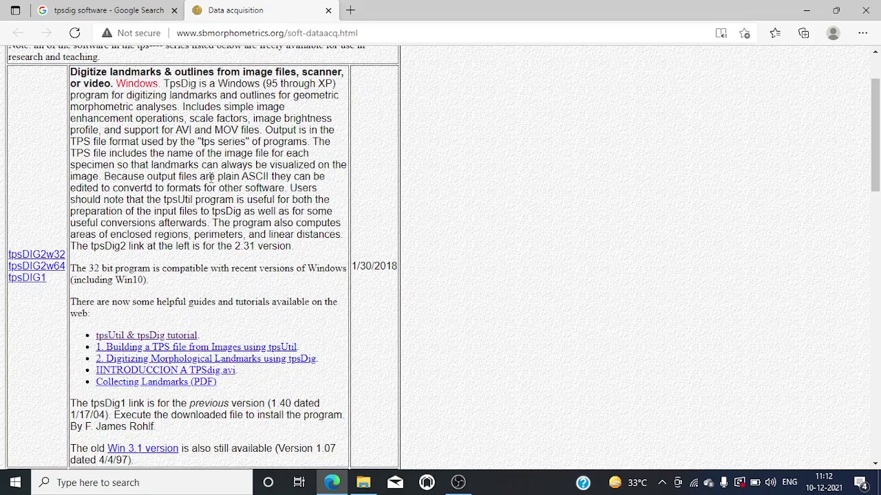
scroll(194, 152, "up", 2)
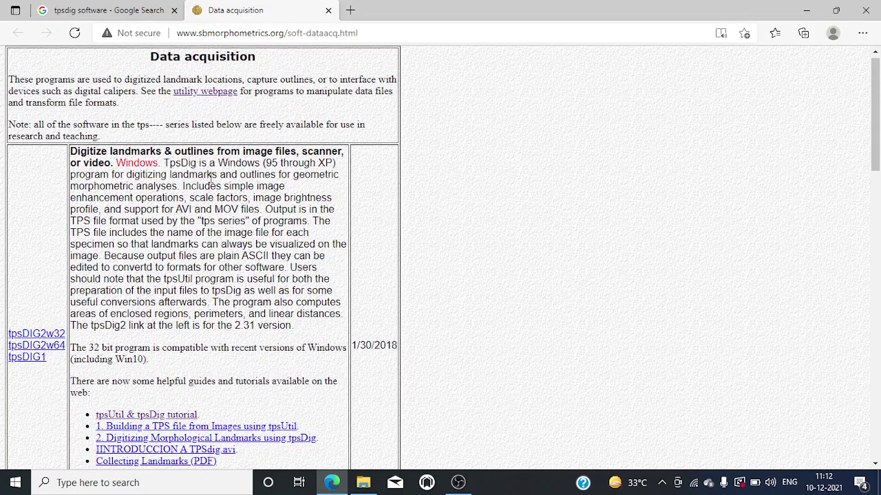
Search 'tpsutil software' and open the Utility programs result in a new tab.
left_click(132, 8)
left_click(146, 78)
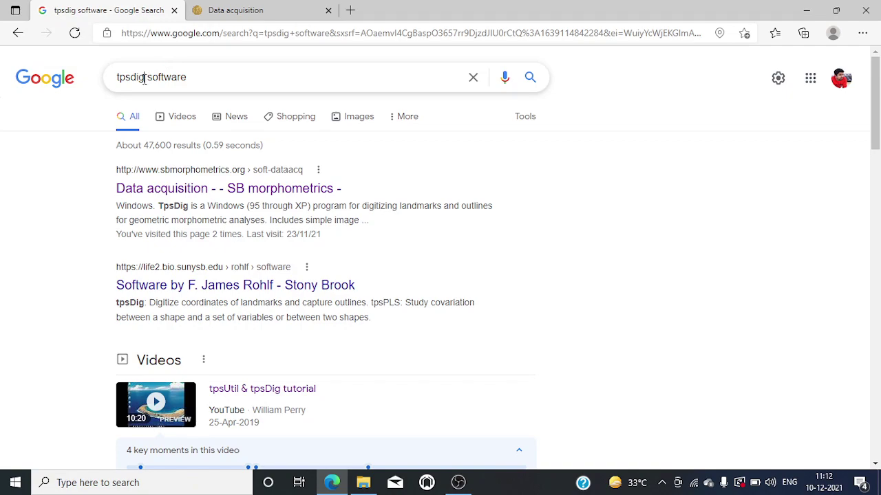
key("BackSpace")
key("BackSpace")
key("BackSpace")
type("util")
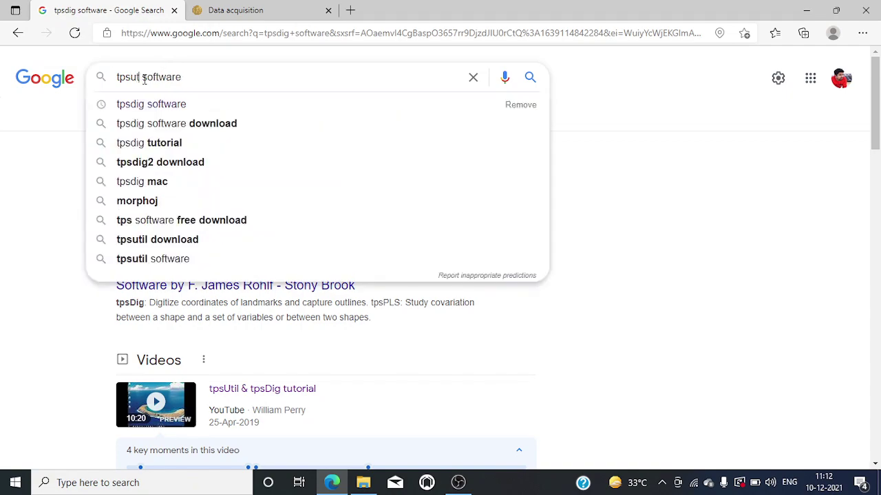
key("Return")
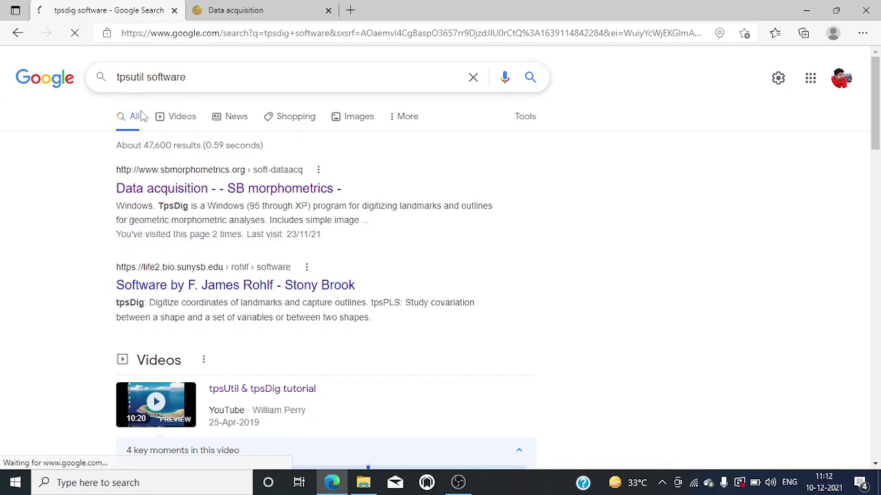
right_click(170, 198)
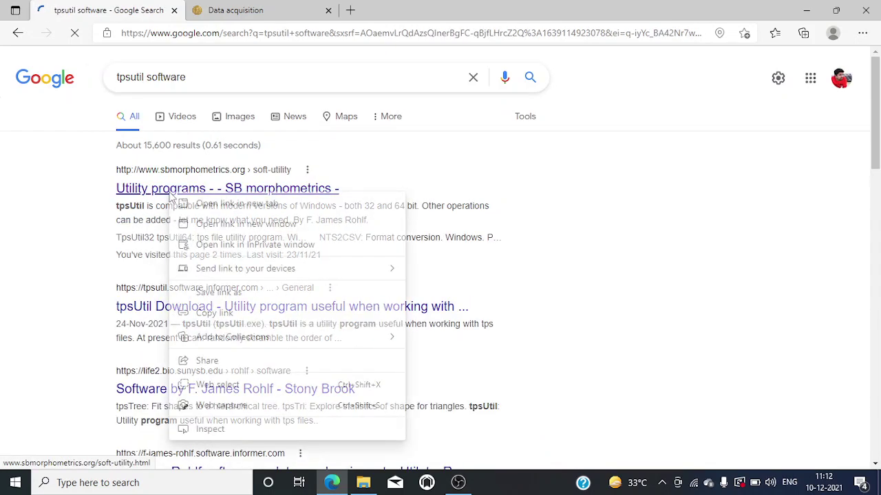
left_click(207, 203)
Search 'past software 32 bit', open PAST - Download in a new tab, and return to Utility programs.
left_click(146, 80)
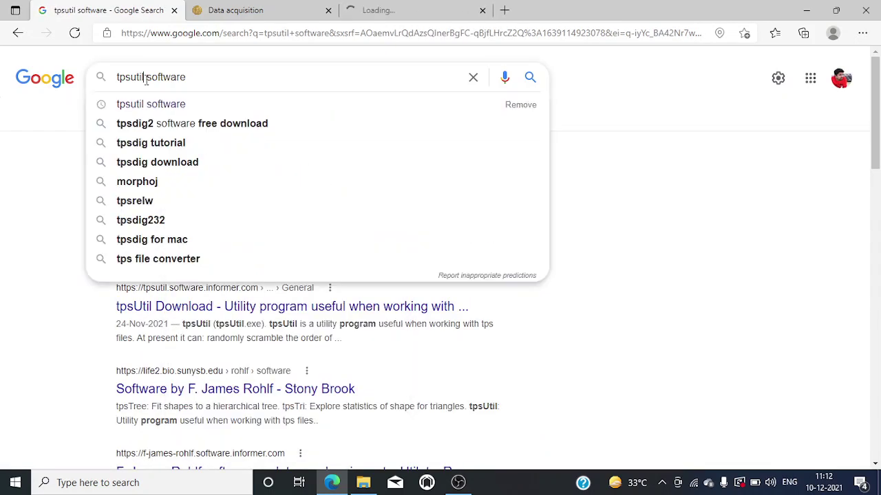
key("ctrl+a")
type("past")
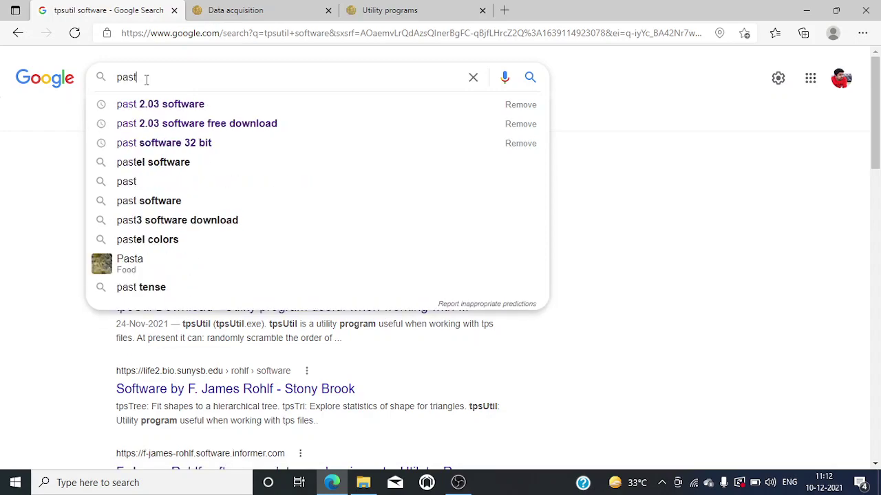
type(" so")
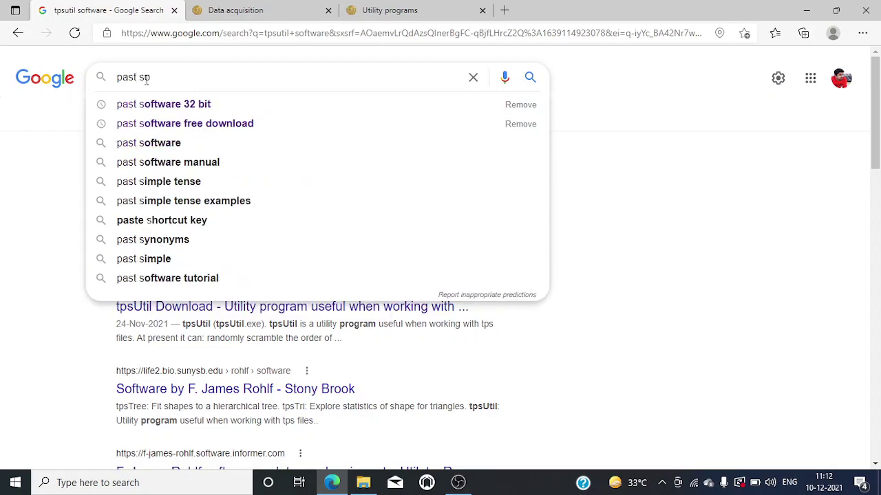
left_click(169, 104)
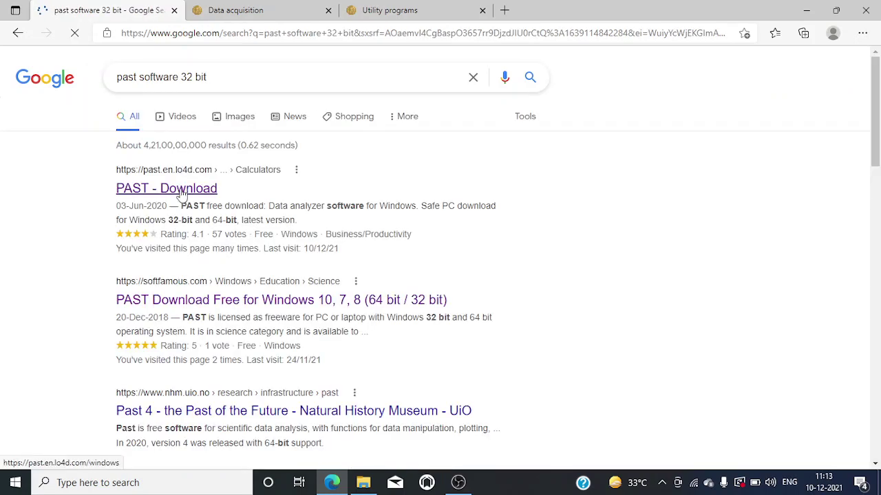
right_click(181, 196)
left_click(223, 206)
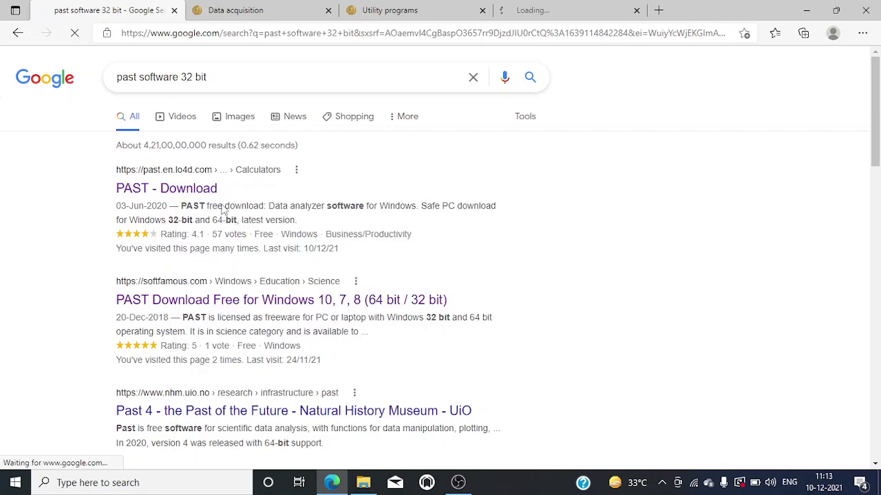
left_click(377, 9)
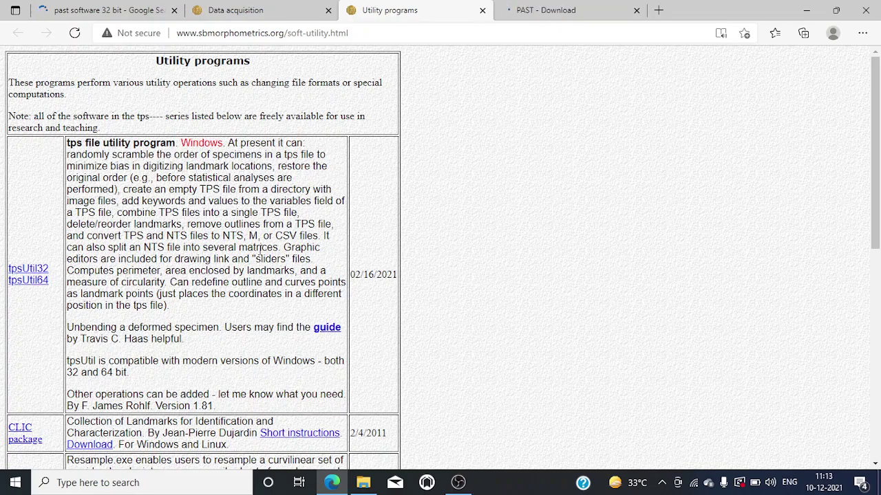
View the Data acquisition tab, then the PAST 4.03 download page.
left_click(279, 14)
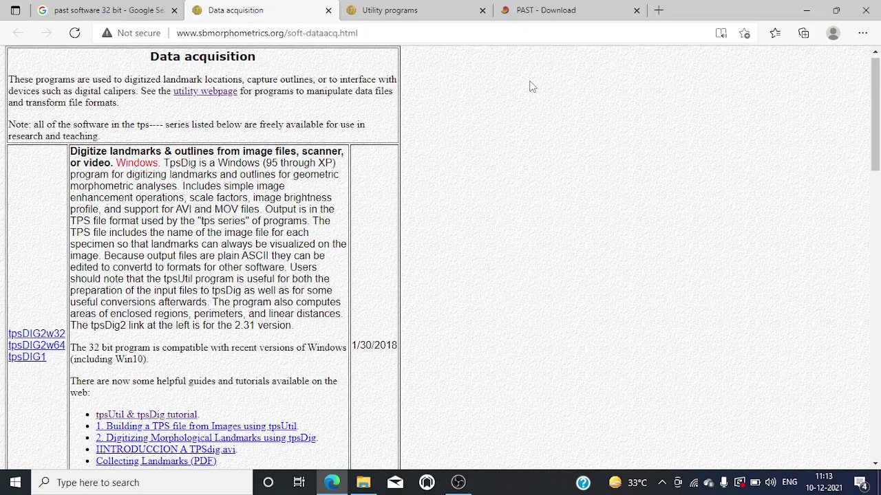
left_click(550, 9)
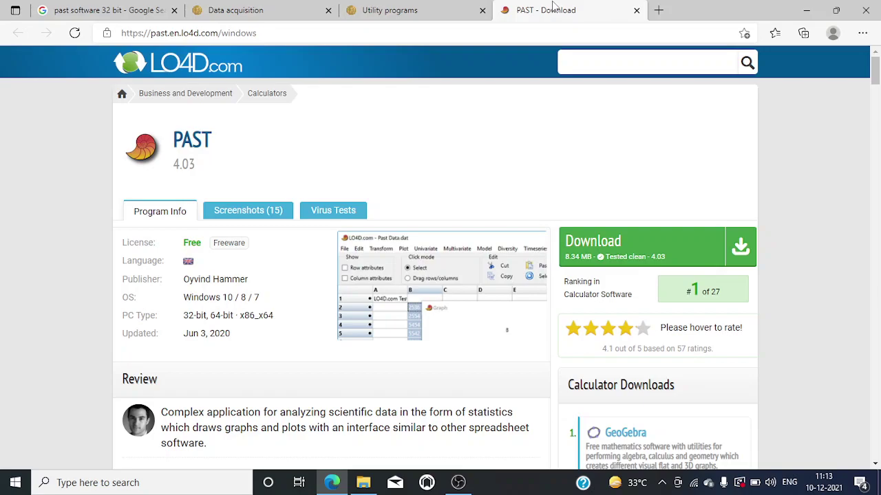
Minimize the Edge and OBS windows to reveal the desktop program shortcuts.
left_click(808, 11)
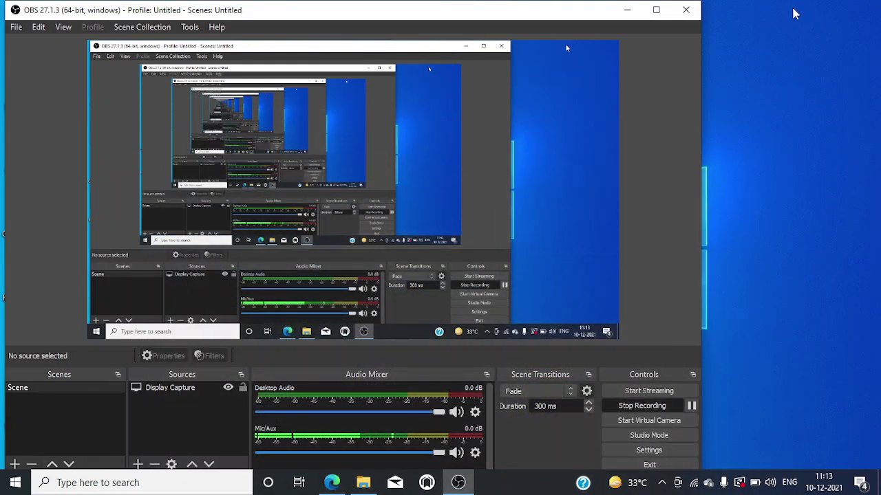
left_click(637, 9)
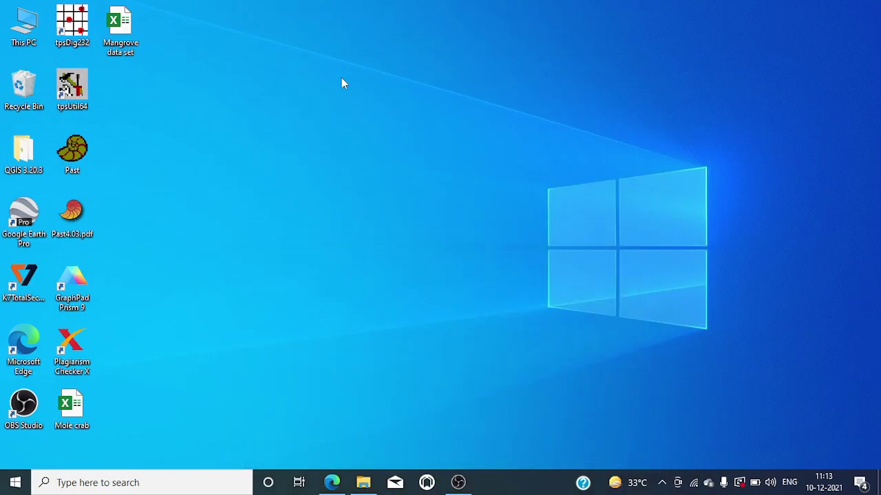
left_click(74, 161)
left_click(129, 174)
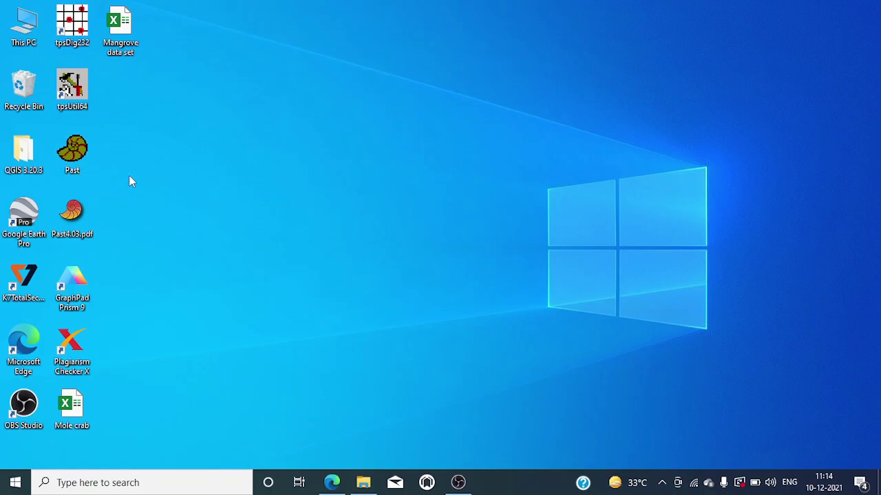
Launch tpsUtil64 and tpsDig2 and place their windows side by side at the top.
double_click(74, 103)
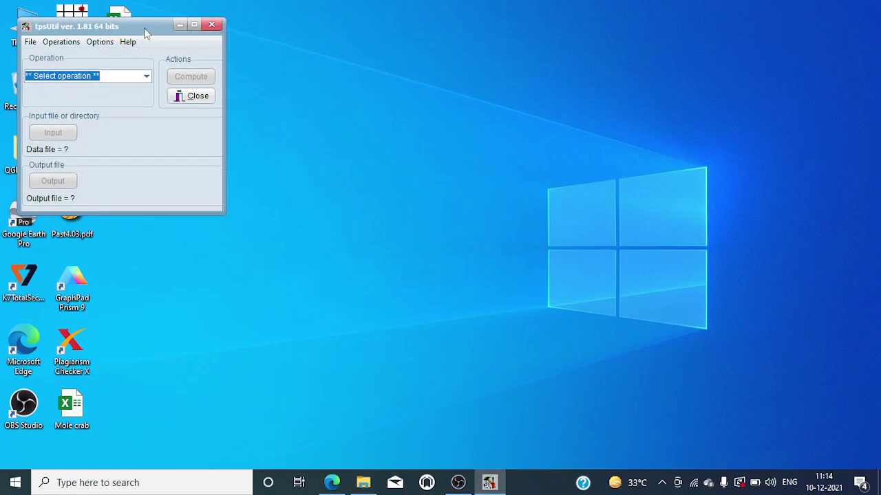
left_click_drag(144, 27, 275, 20)
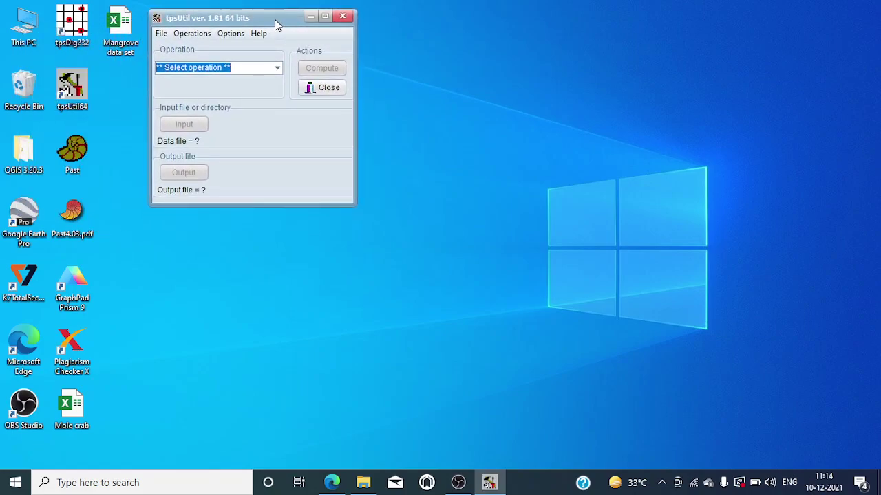
double_click(87, 30)
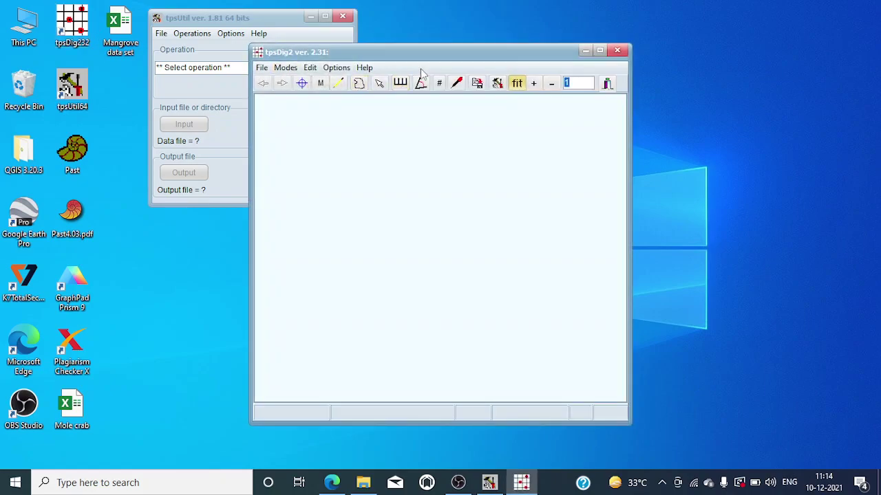
left_click_drag(419, 53, 531, 21)
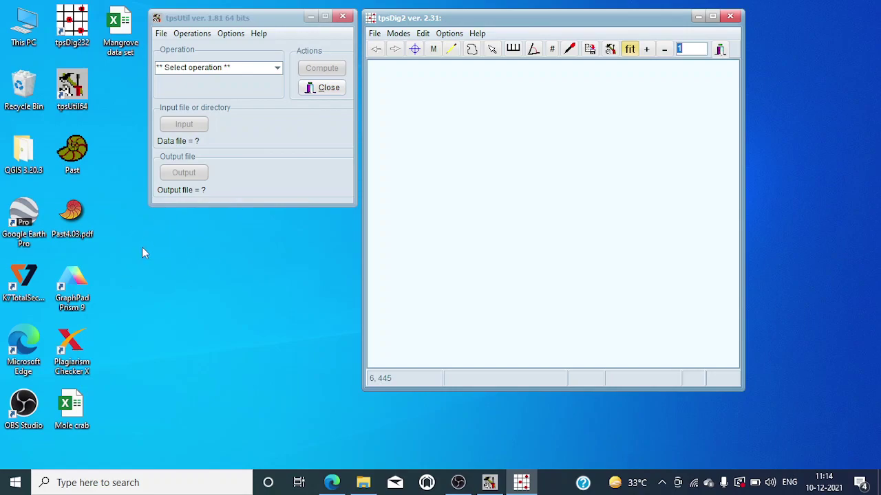
Launch the old PAST and PAST 4.03, placing the new window down and right.
double_click(86, 171)
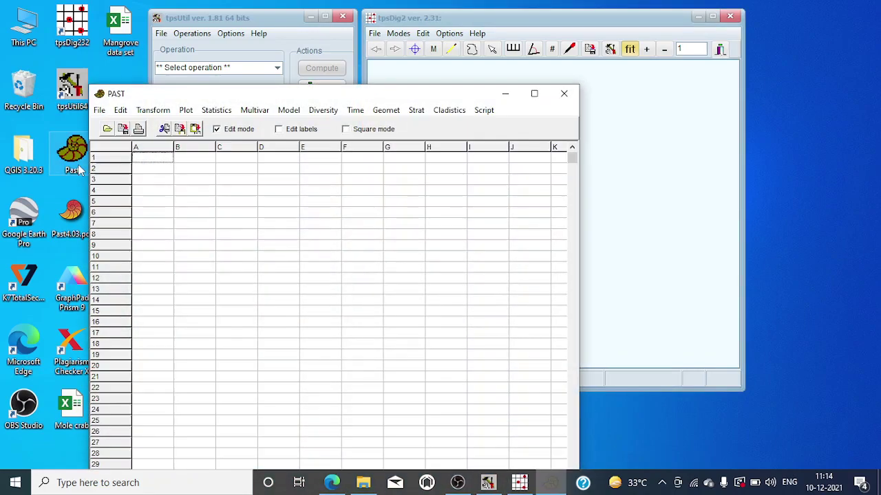
left_click_drag(424, 95, 491, 26)
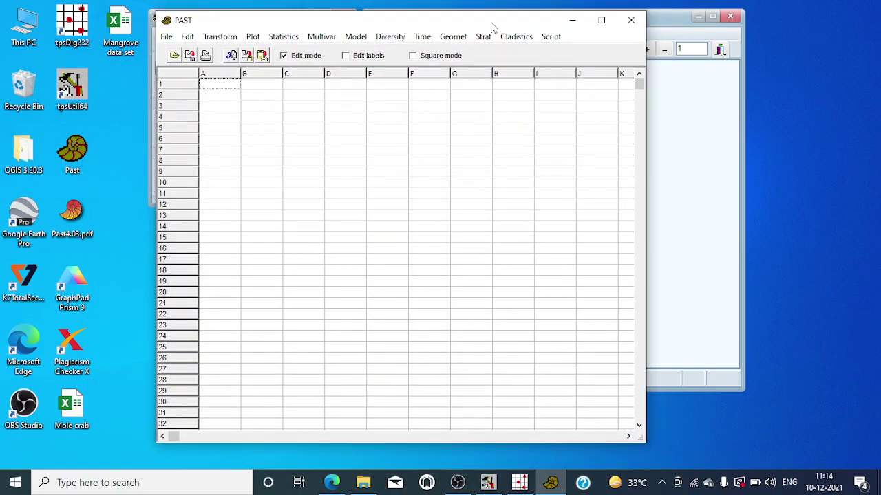
double_click(78, 227)
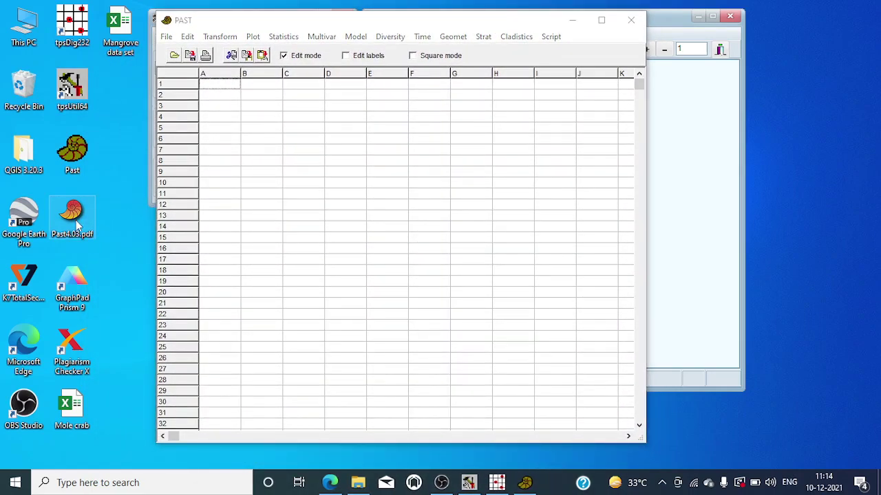
left_click_drag(399, 101, 678, 135)
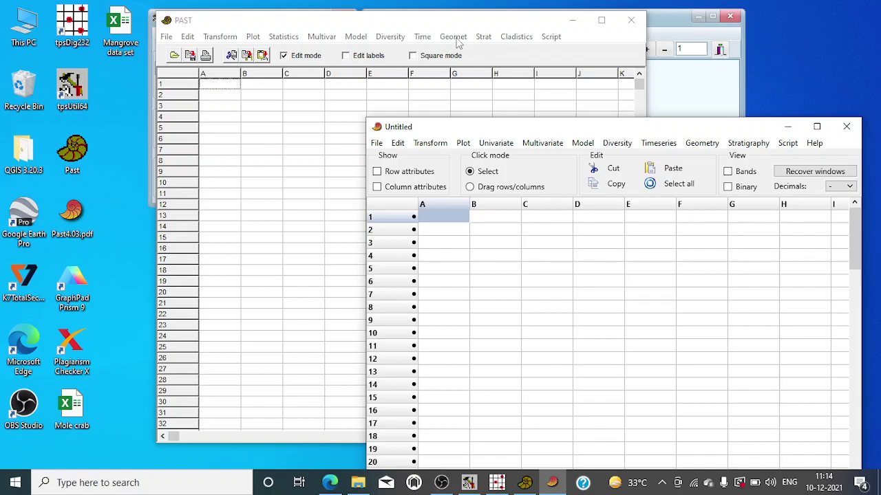
Show the old PAST Geomet menu at its Distance from landmarks (2D/3D) options.
left_click(425, 38)
mouse_move(445, 42)
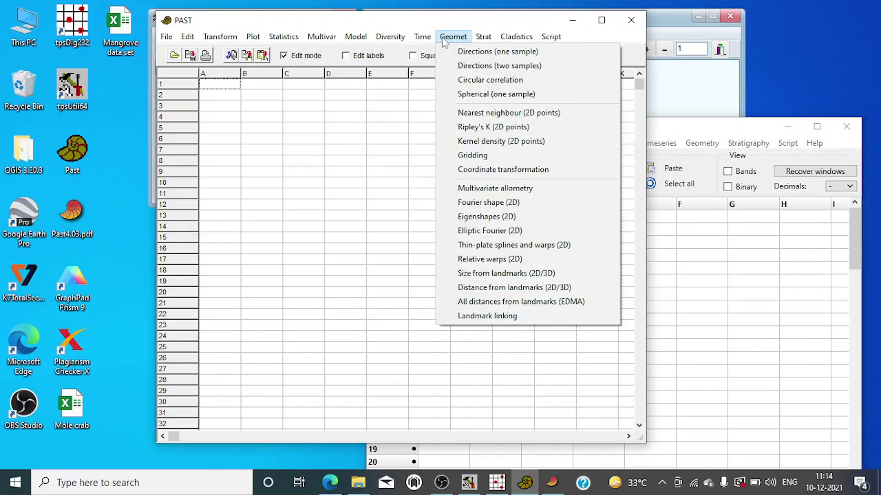